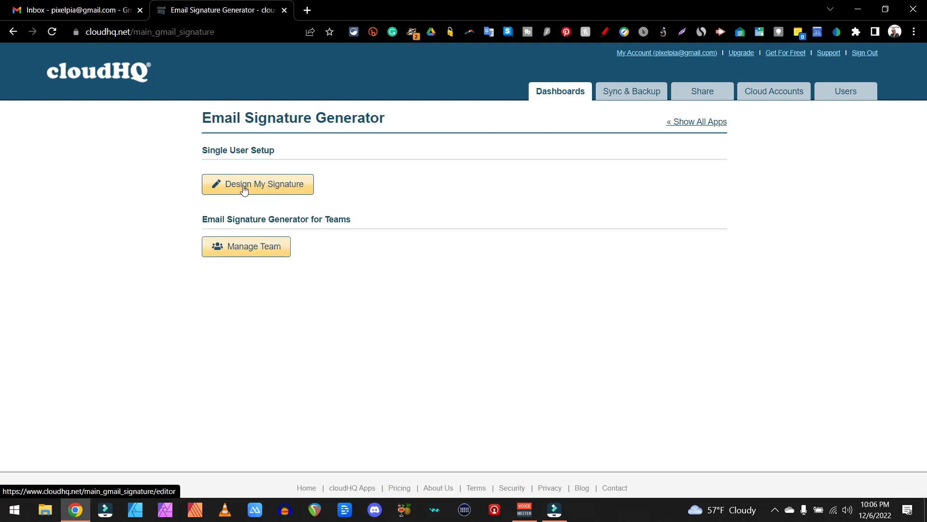
Open the signature designer and look at the image files available for the photo or logo, without uploading one
left_click(248, 188)
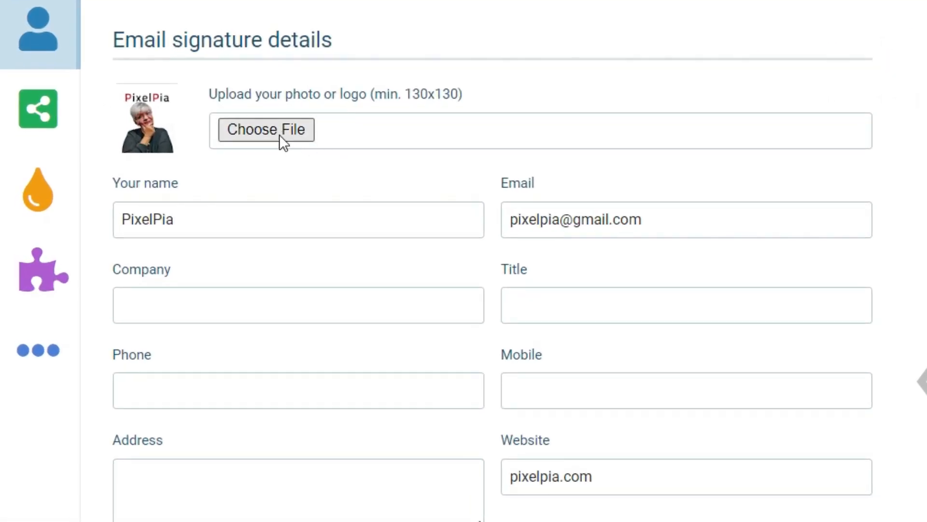
left_click(283, 129)
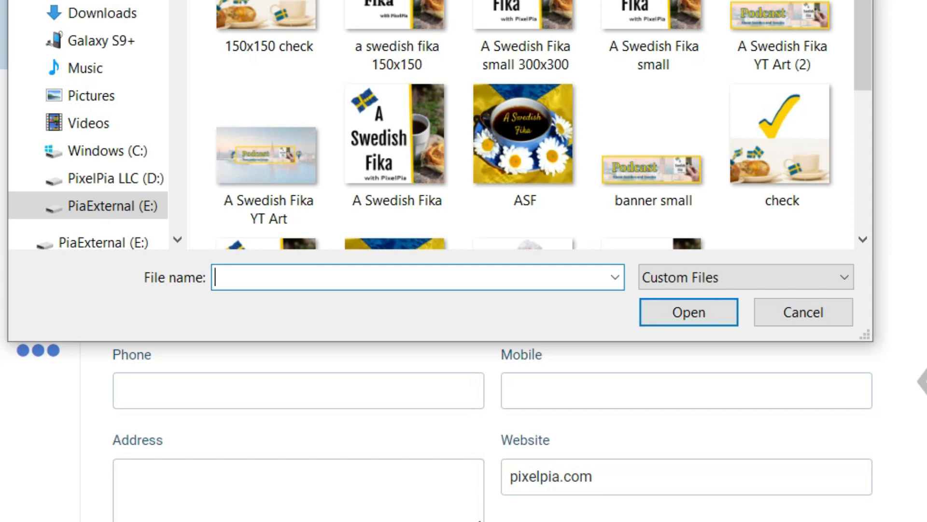
left_click(848, 1)
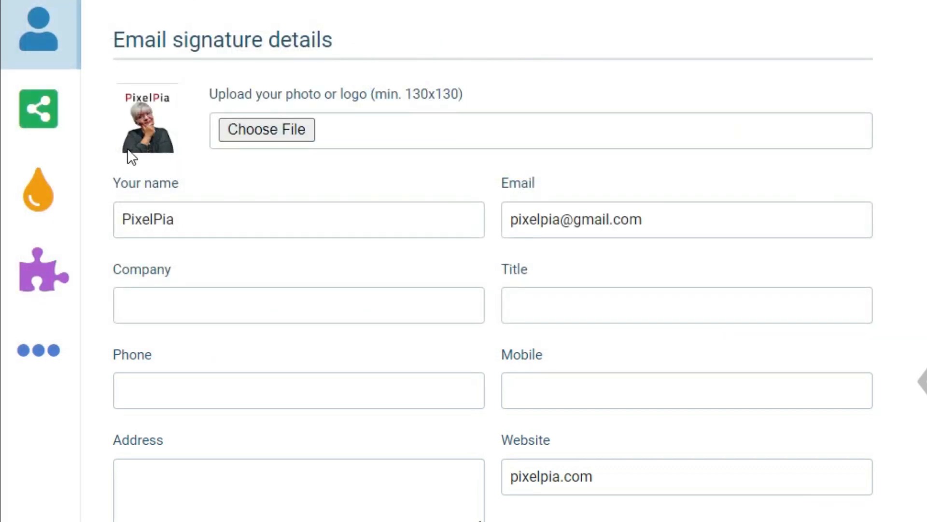
Go through the name, email, title and phone fields of the signature details and set the company to Pixelpia LLC
left_click(282, 206)
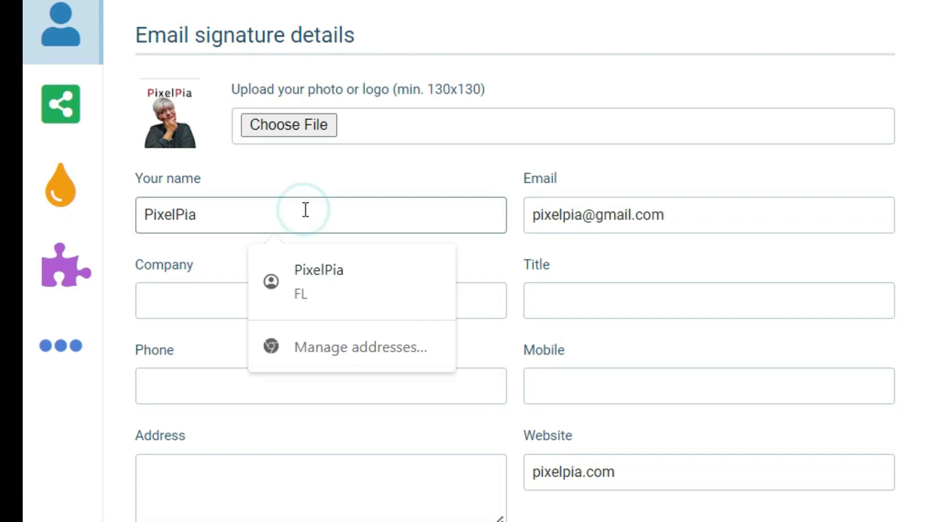
left_click(698, 217)
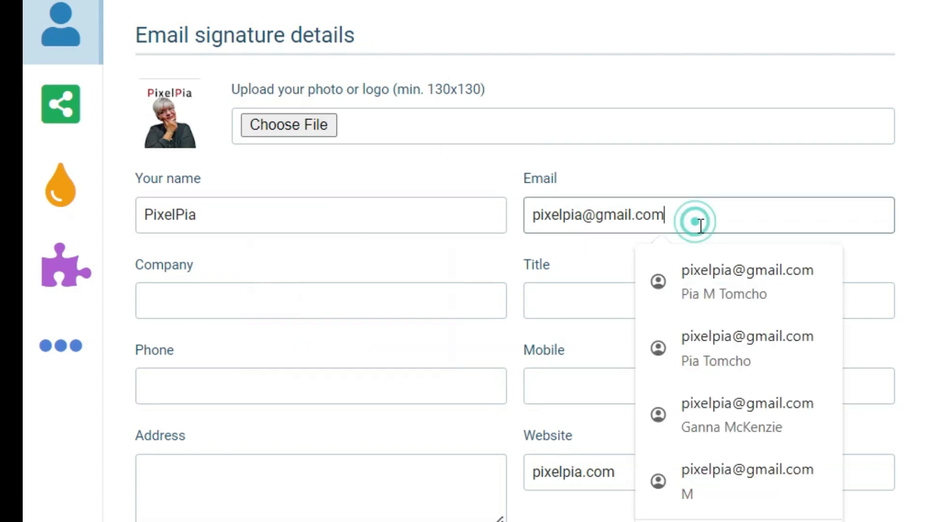
left_click(223, 305)
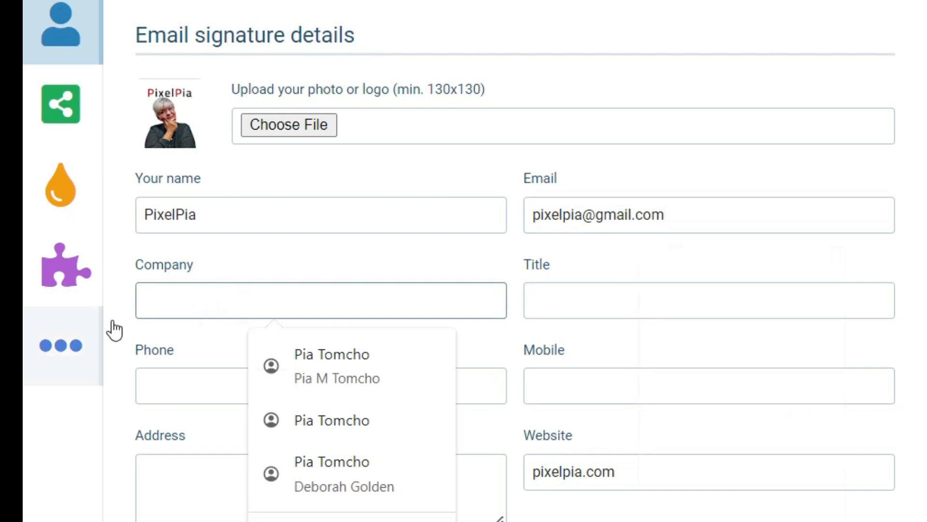
left_click(560, 301)
left_click(173, 389)
left_click(131, 352)
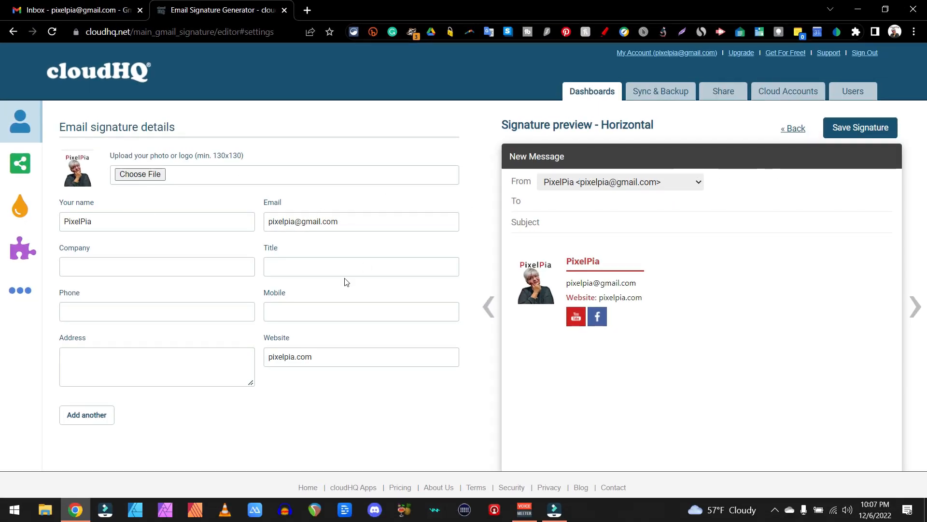
left_click(181, 267)
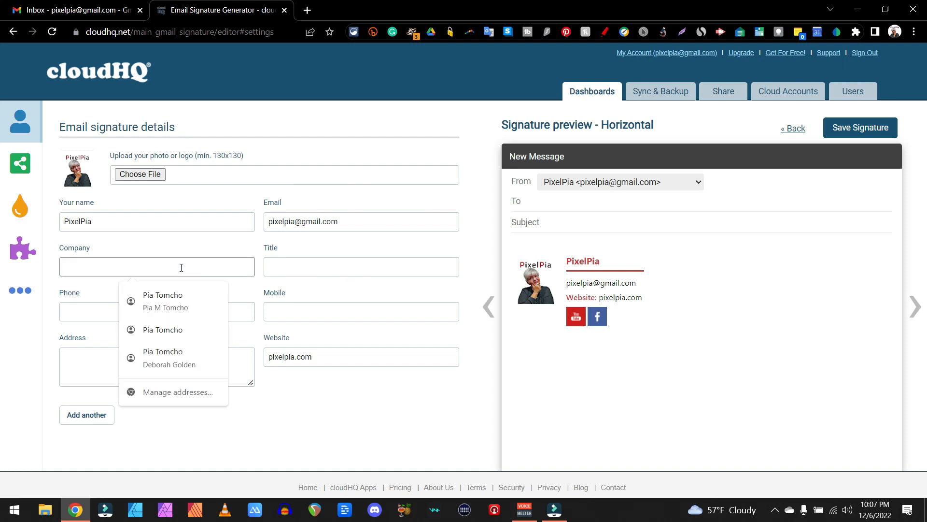
type("Pixelpia LLC")
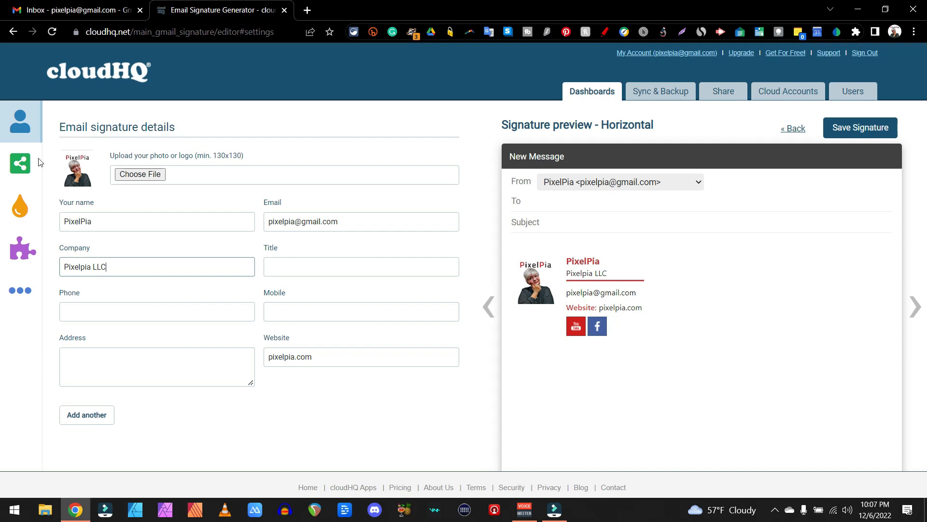
Open the social profile links and view the icons available for adding another profile
left_click(14, 160)
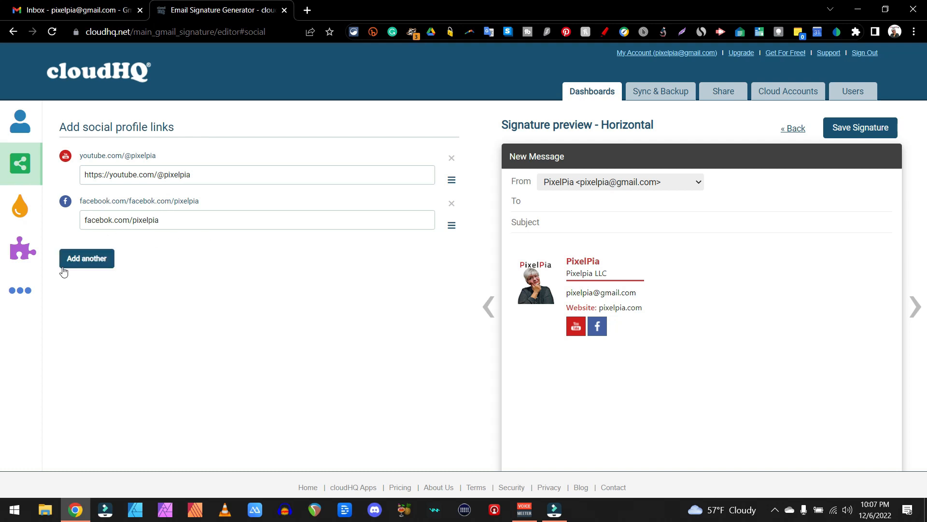
left_click(97, 259)
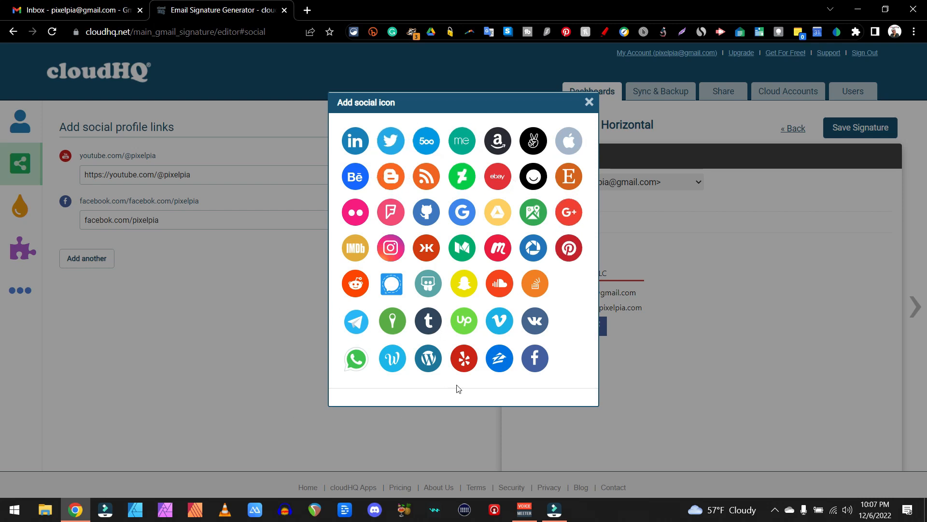
left_click(594, 99)
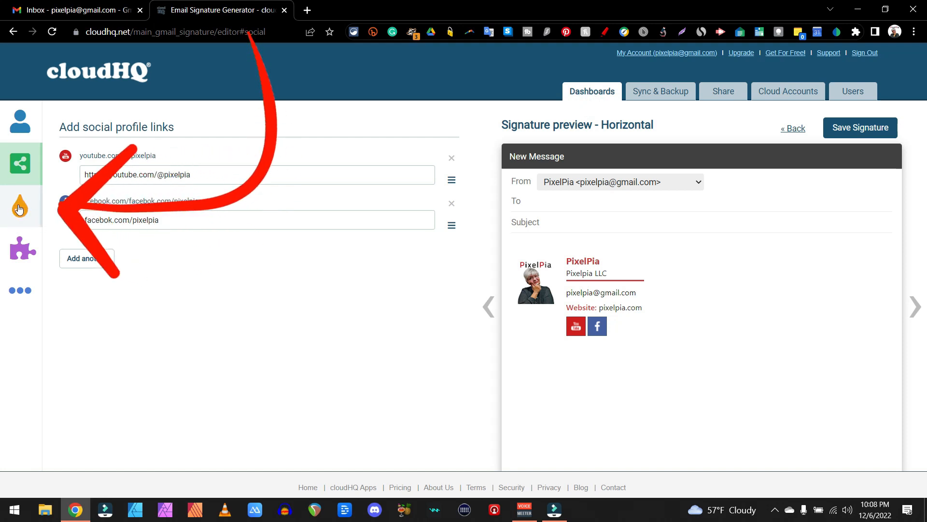
Open the color and design customization and try the Classic, Compact, Clean and Stacked signature layouts
left_click(19, 209)
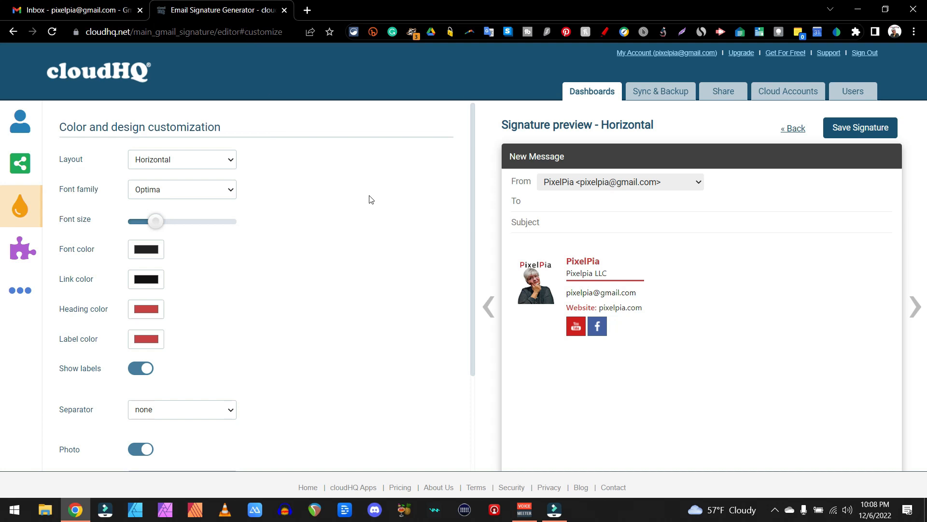
left_click(213, 160)
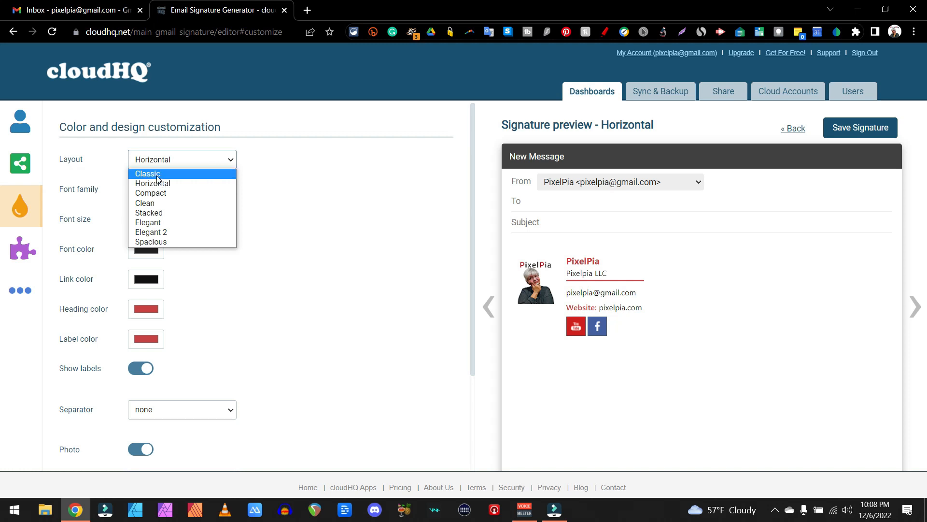
left_click(148, 173)
left_click(215, 166)
left_click(164, 191)
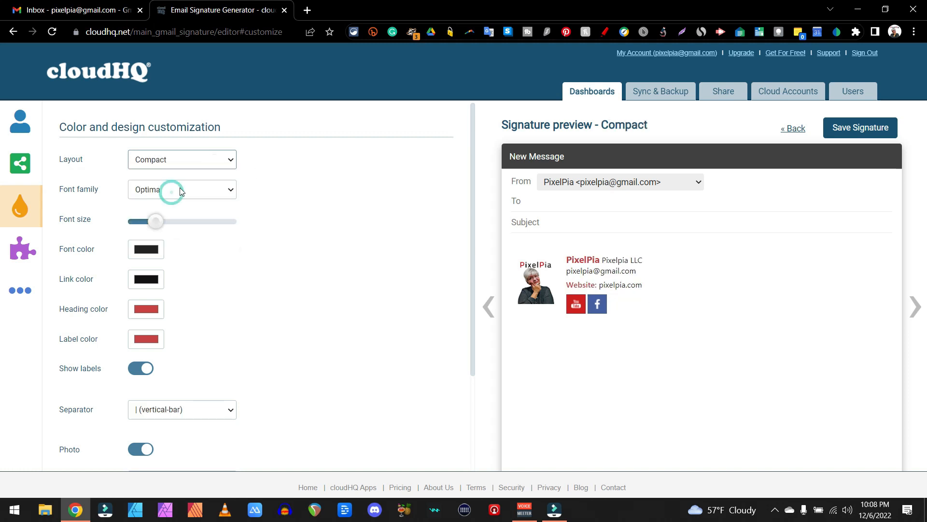
left_click(228, 165)
left_click(161, 204)
left_click(215, 162)
left_click(162, 211)
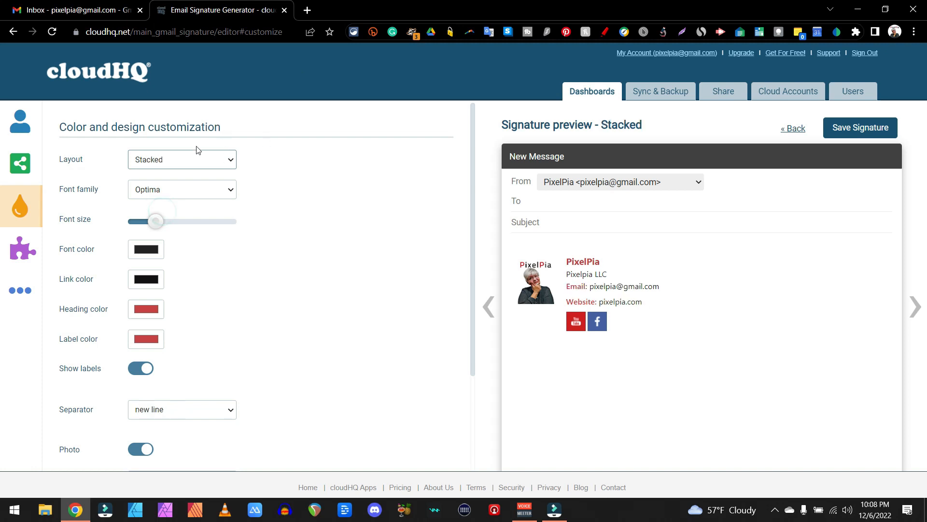
Try the Elegant, Elegant 2 and Spacious layouts and return the signature layout to Horizontal
left_click(185, 167)
left_click(146, 222)
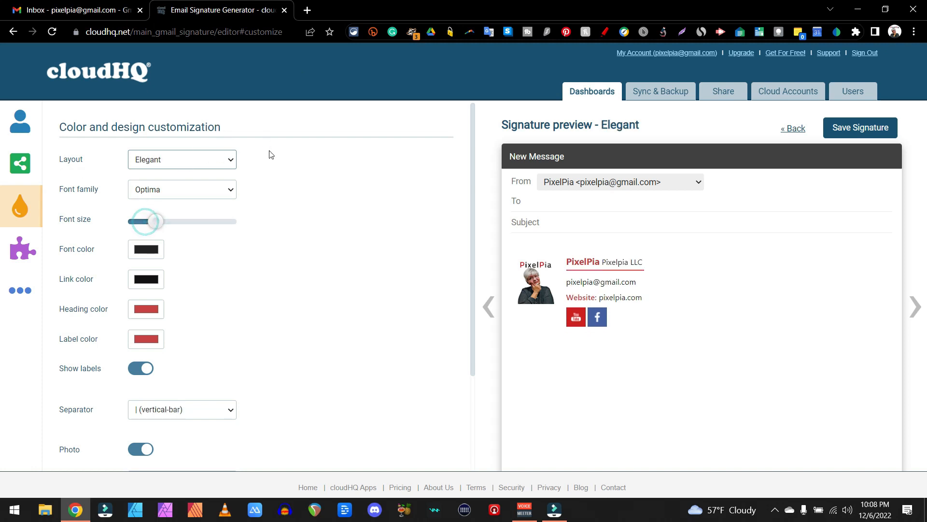
left_click(192, 167)
left_click(172, 235)
left_click(213, 163)
left_click(156, 242)
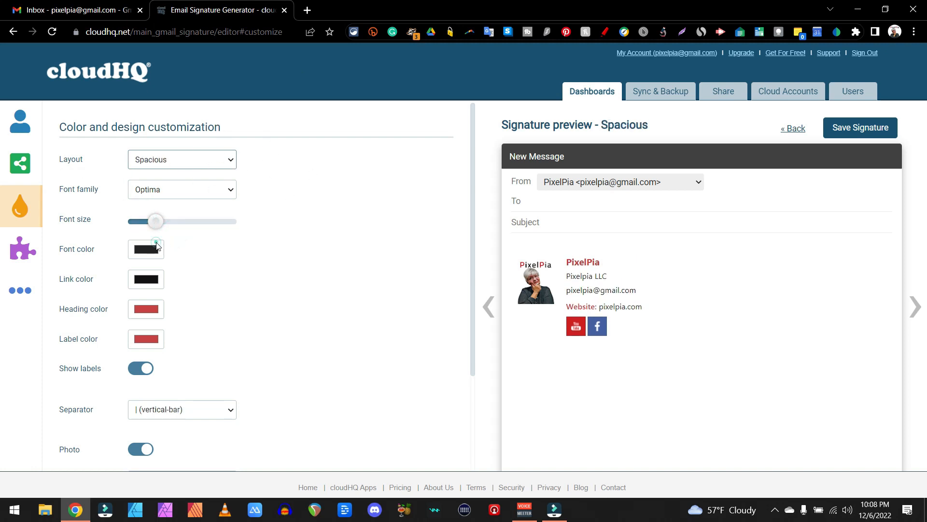
left_click(194, 164)
left_click(158, 223)
Examine the font size, font family, font color and link color options of the signature
mouse_move(158, 223)
left_mouse_down()
mouse_move(147, 222)
mouse_move(202, 232)
mouse_move(155, 225)
left_mouse_up()
left_click(207, 191)
left_click(208, 192)
left_click(152, 247)
left_click(153, 248)
left_click(152, 247)
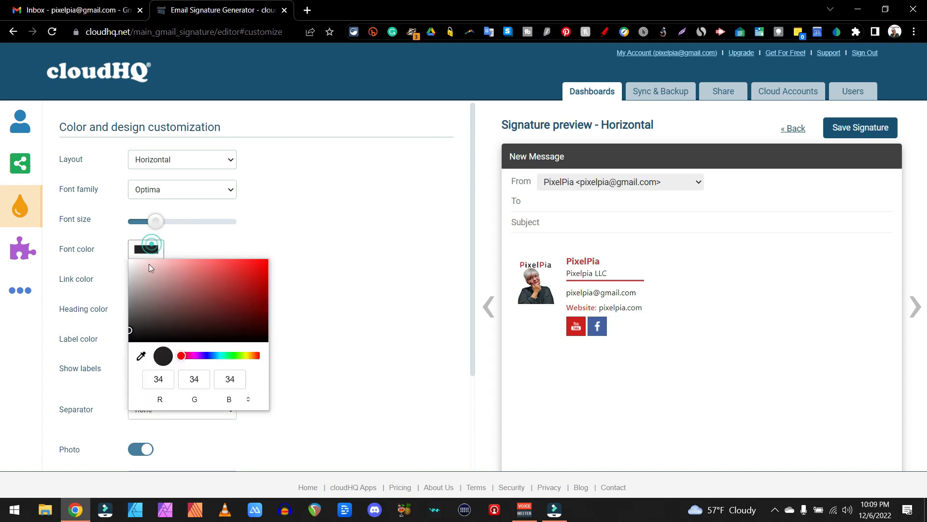
left_click(380, 229)
left_click(143, 282)
left_click(143, 282)
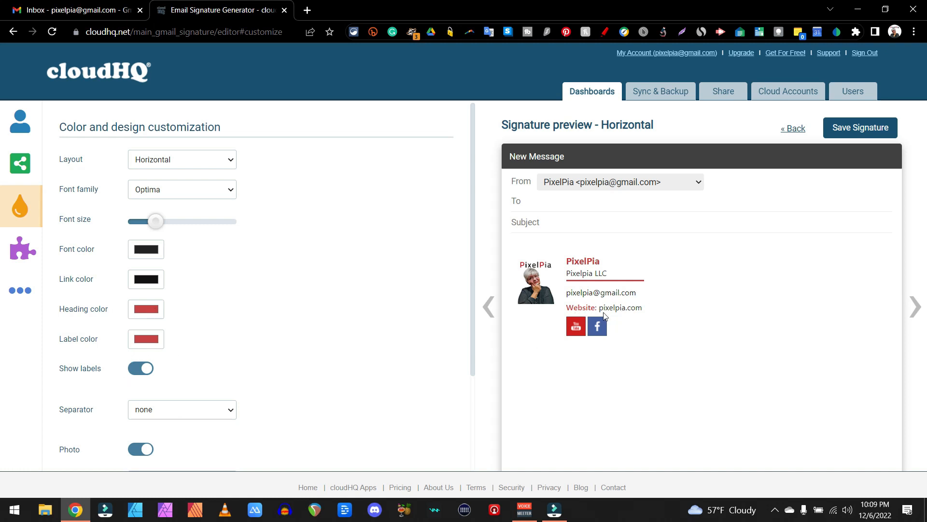
Switch the signature's labels and photo off and back on to compare the preview
left_click(133, 371)
left_click(133, 371)
left_click(138, 448)
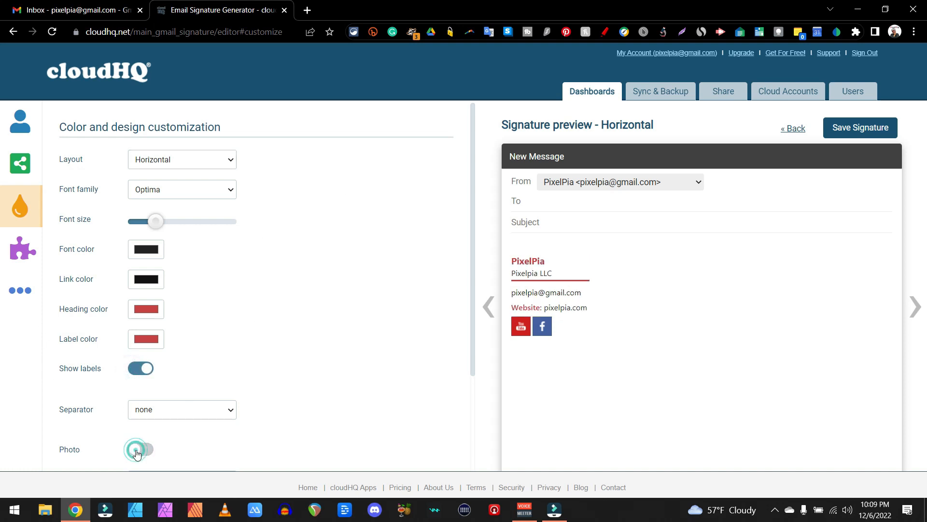
left_click(145, 449)
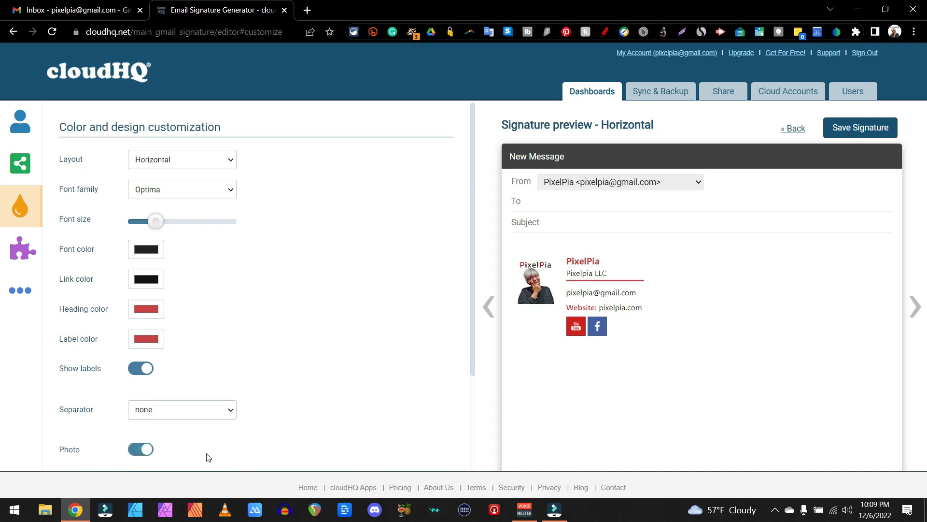
Open the signature extensions and try the Confidential communication disclaimer, turning it off again
left_click(7, 249)
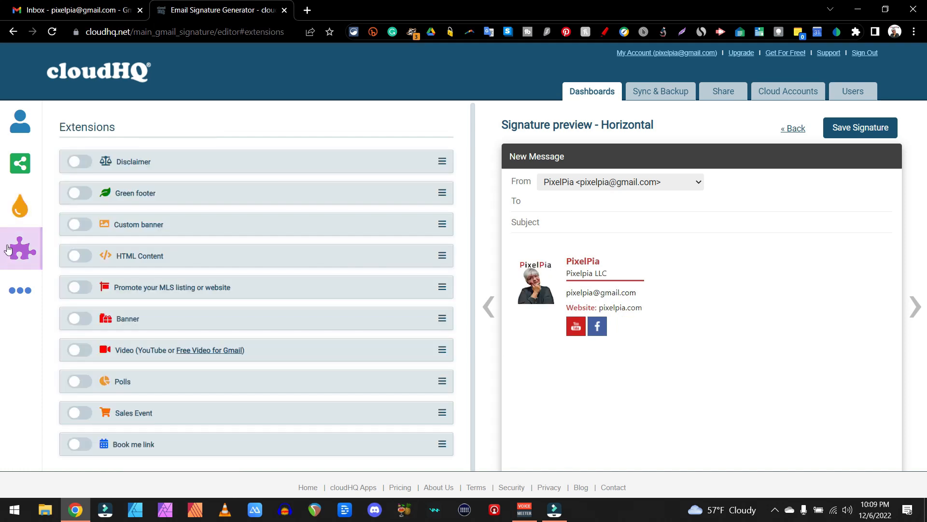
left_click(92, 161)
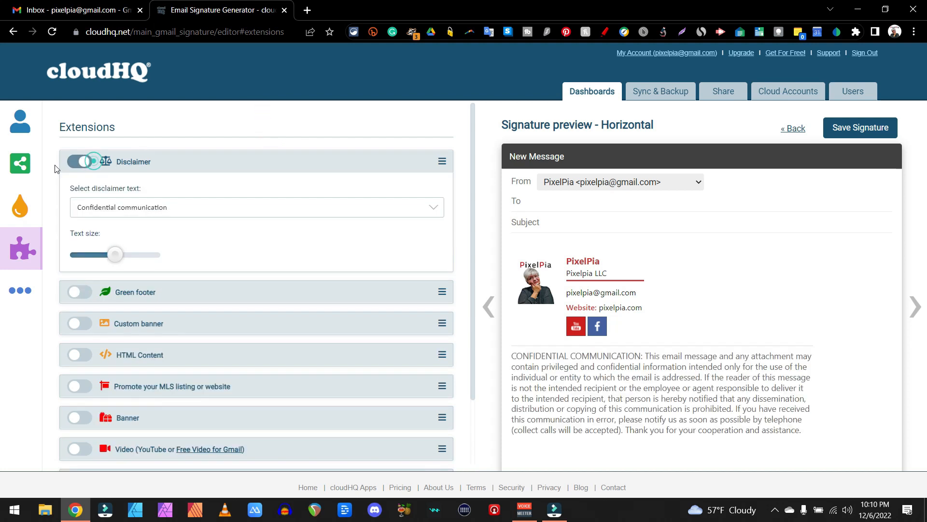
left_click(80, 162)
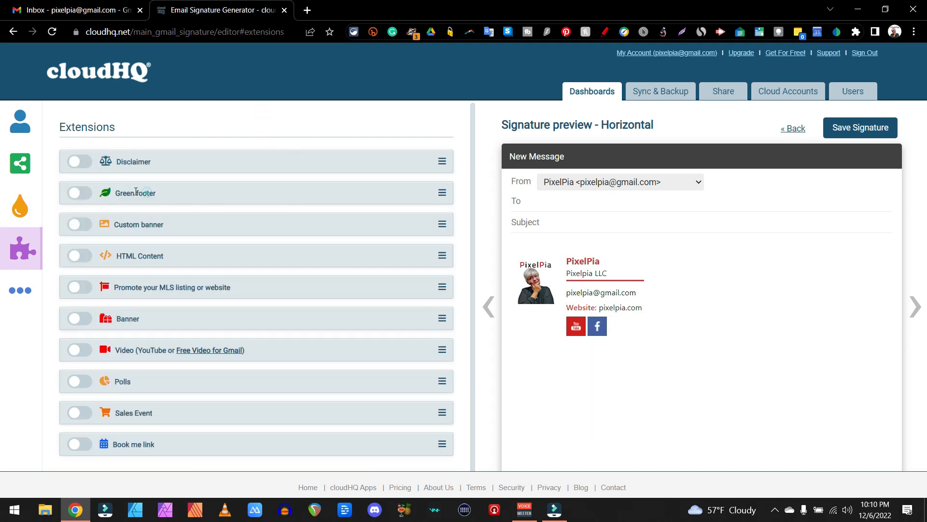
Try the green footer, look through its alternative texts, and turn it off again
left_click(80, 193)
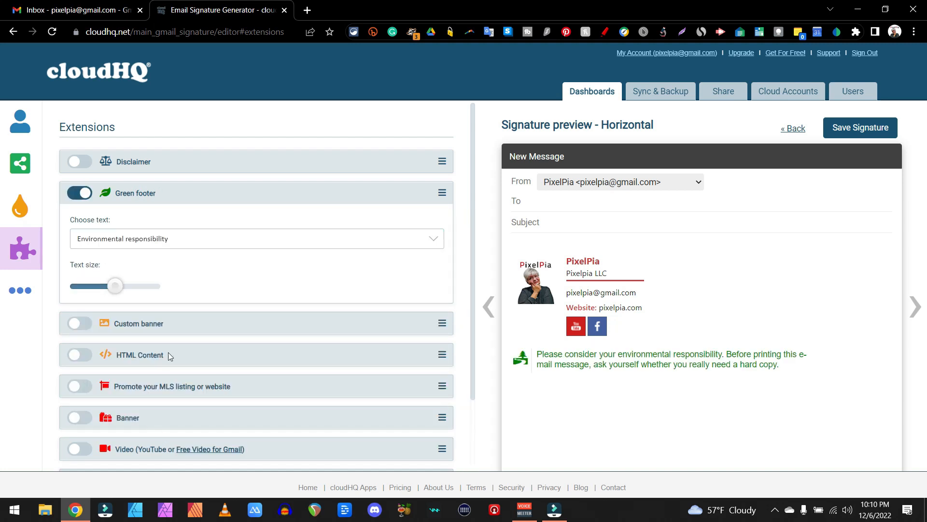
left_click(207, 241)
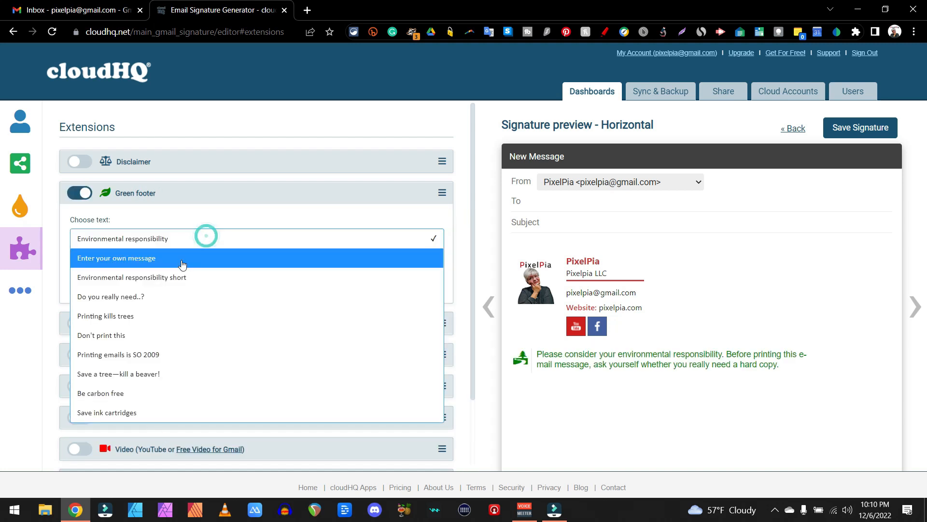
left_click(170, 192)
left_click(80, 192)
Try an enlarged custom banner with the text "hejaN" and the HTML Content extension, turning both off again
left_click(79, 224)
mouse_move(115, 380)
left_mouse_down()
mouse_move(118, 389)
mouse_move(227, 399)
mouse_move(117, 394)
mouse_move(129, 388)
left_mouse_up()
left_click(223, 255)
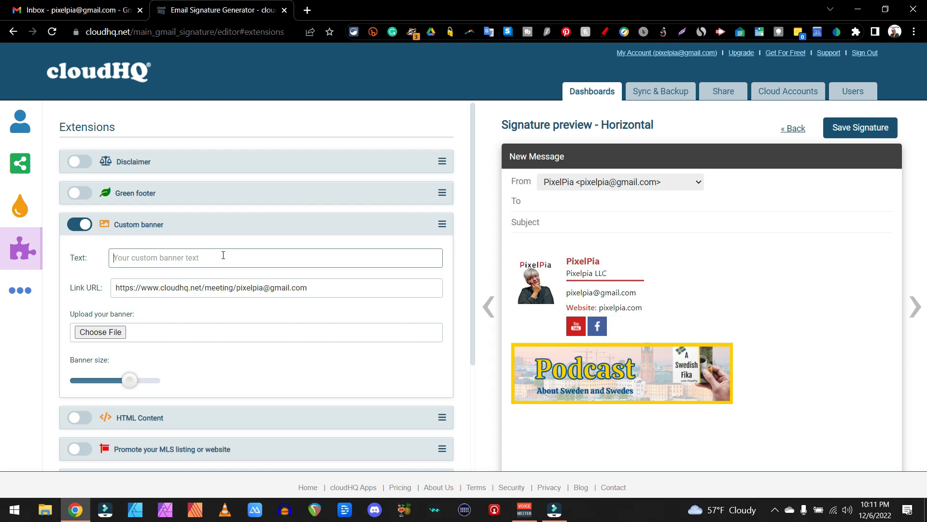
type("hejaN")
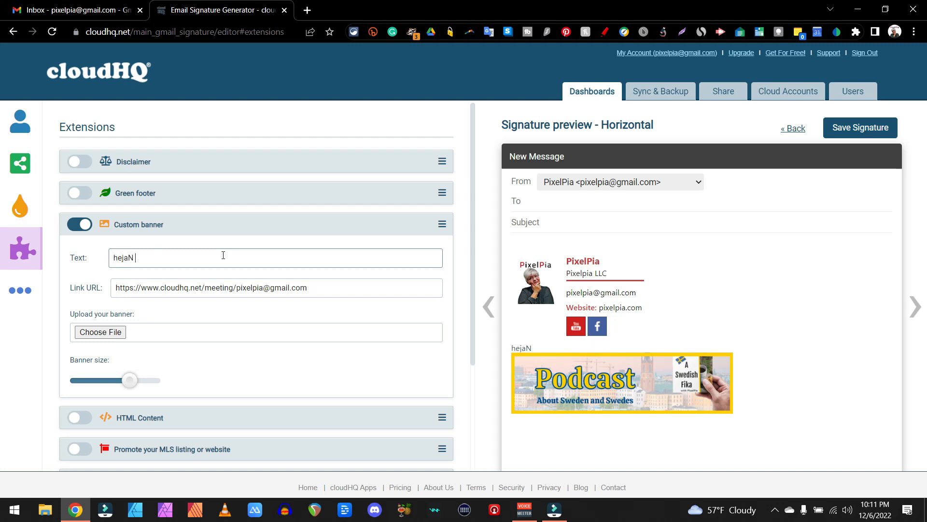
left_click(80, 224)
left_click(79, 256)
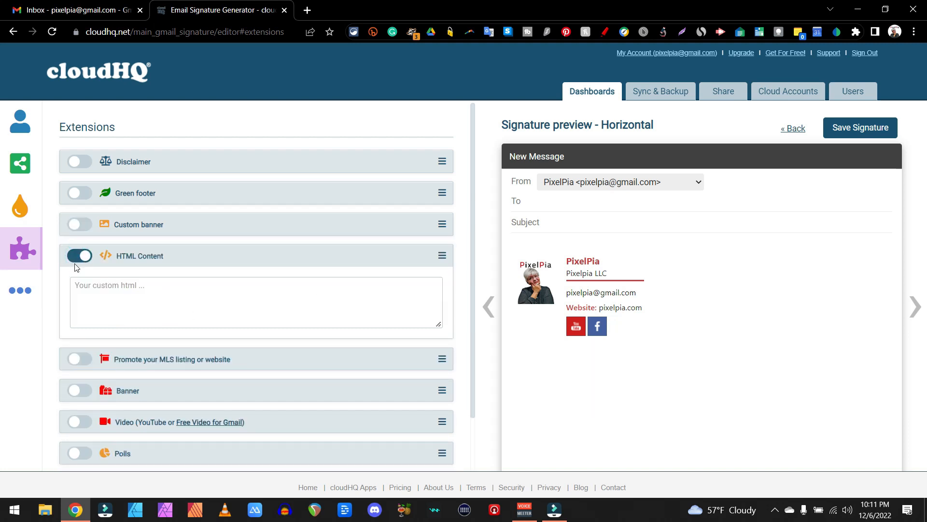
left_click(78, 257)
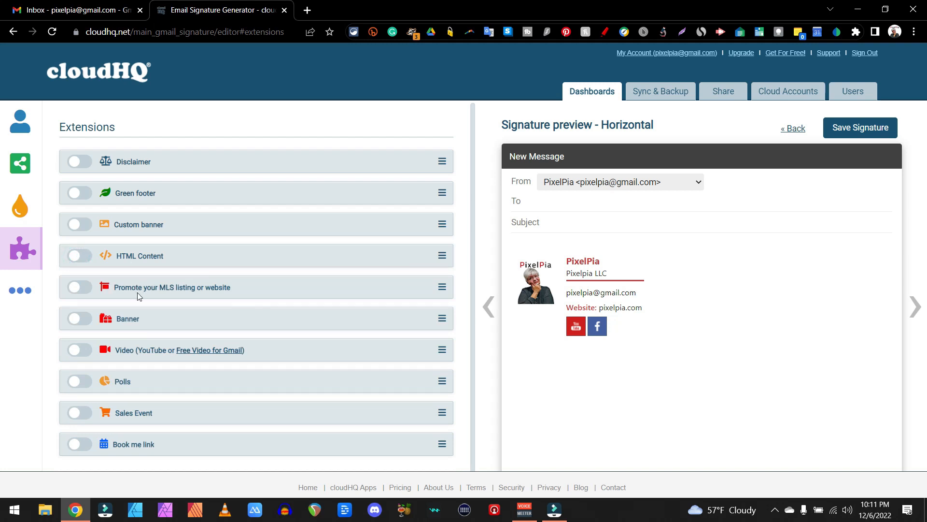
Try the Banner extension, look through its Christmas, New Year and Thanksgiving designs, and turn it off again
left_click(78, 319)
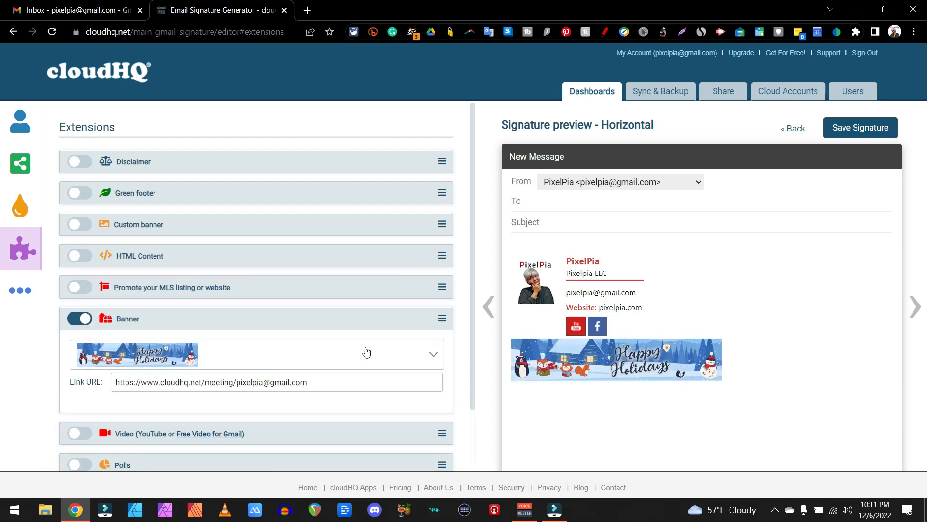
left_click(436, 360)
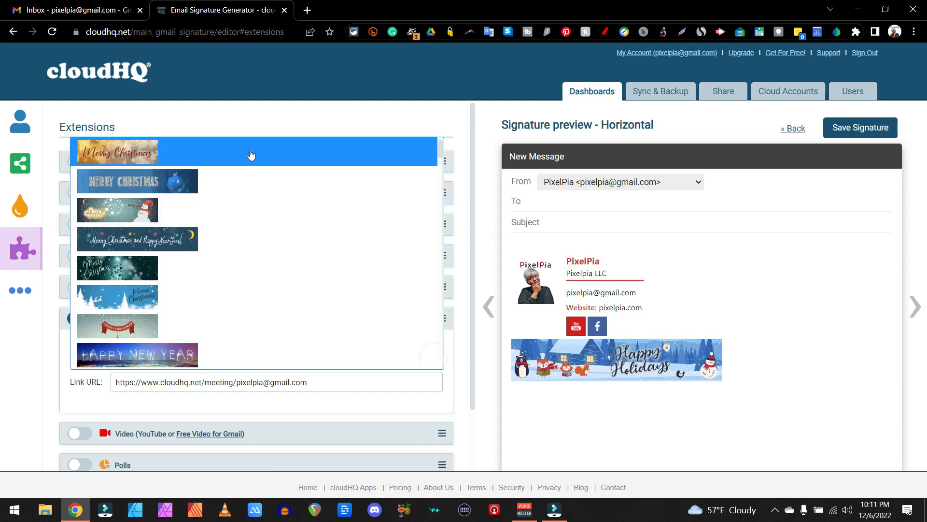
scroll(289, 252, "down", 5)
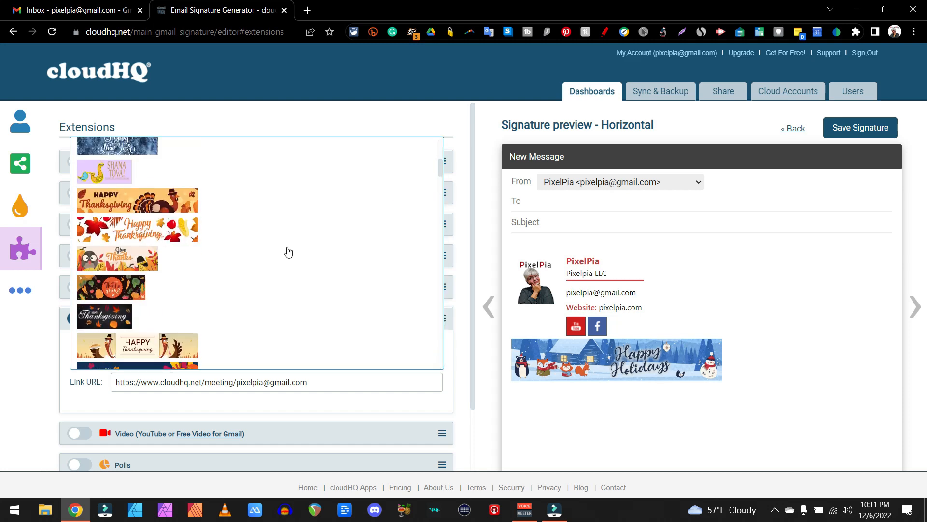
scroll(289, 252, "up", 3)
scroll(288, 251, "down", 6)
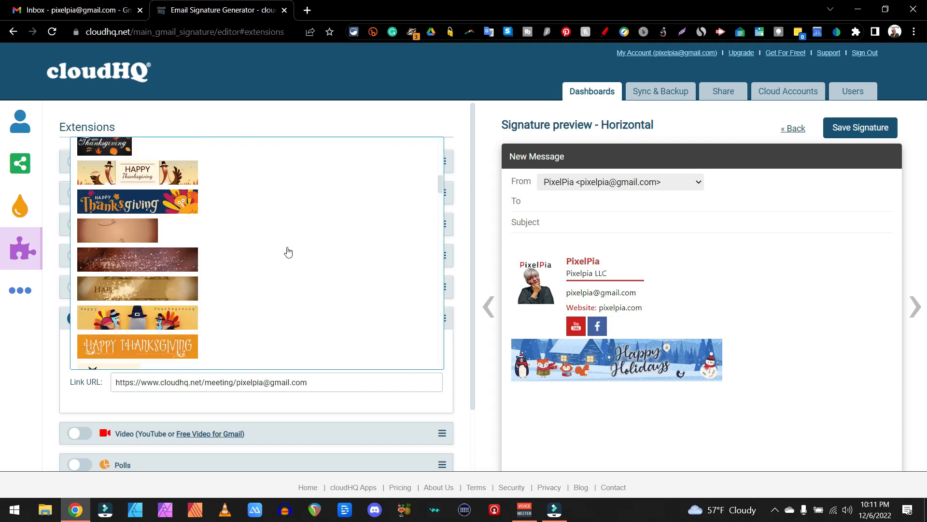
scroll(288, 252, "up", 6)
left_click(233, 251)
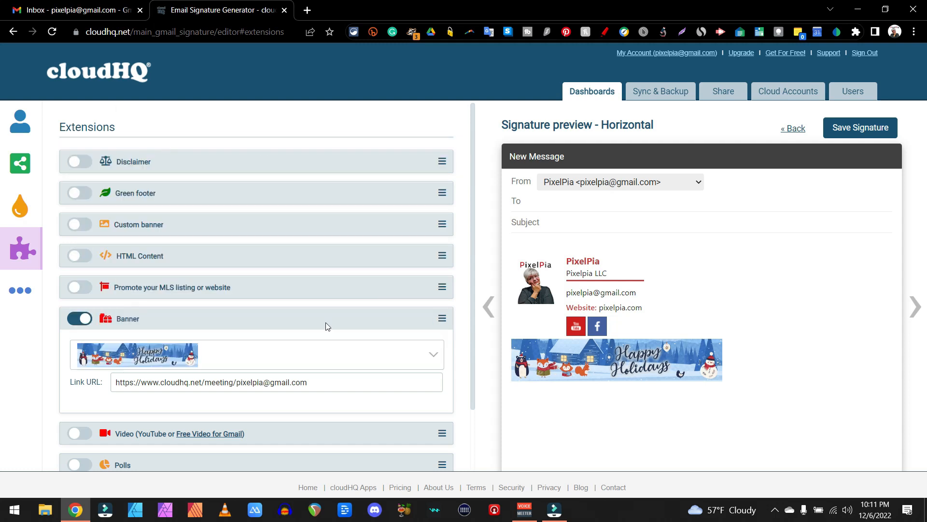
left_click(426, 358)
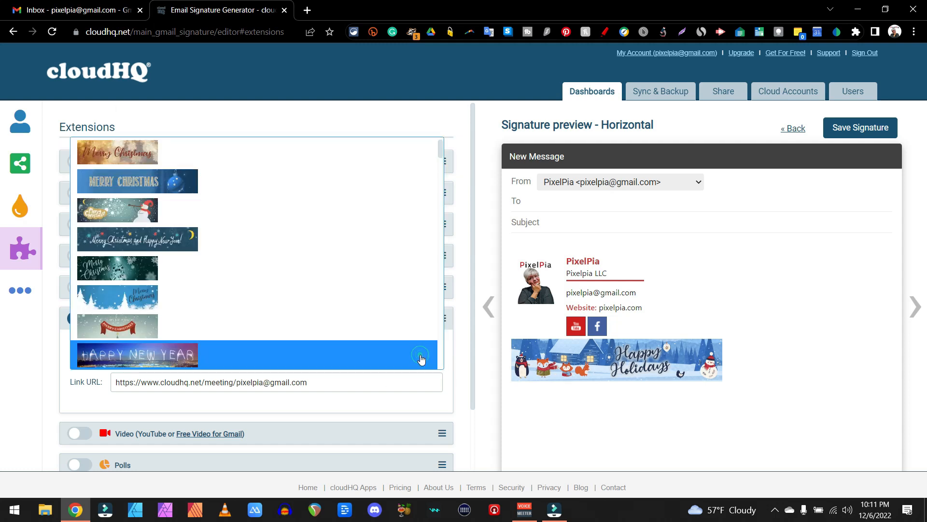
left_click(135, 145)
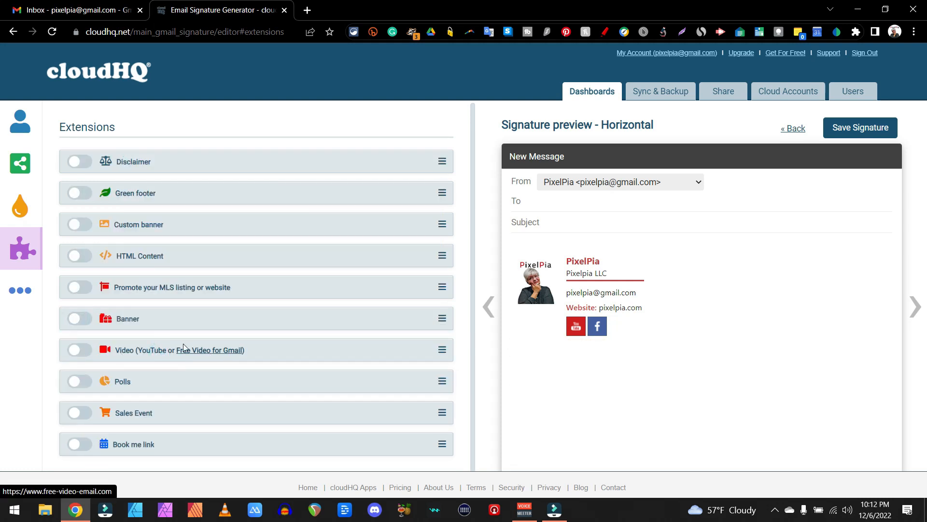
Try the Video and Polls extensions in the signature preview, turning each one off again
left_click(227, 355)
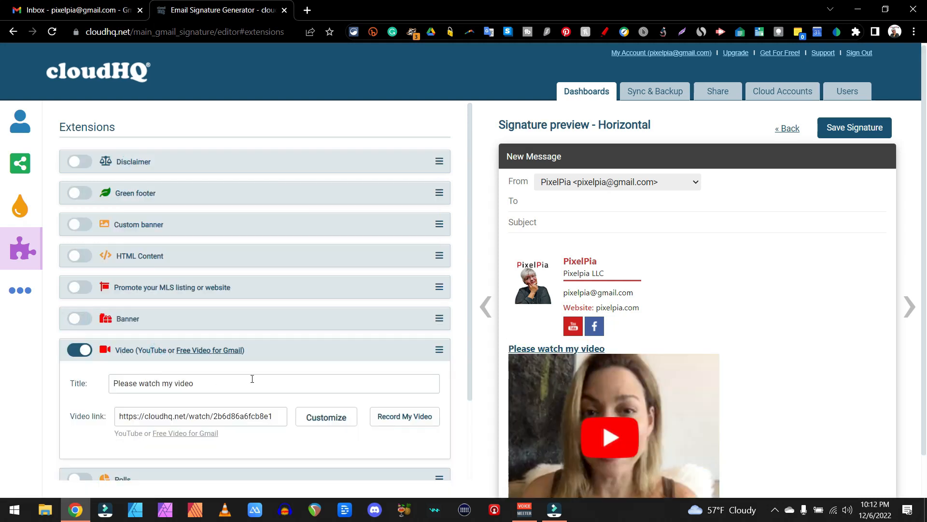
left_click(80, 355)
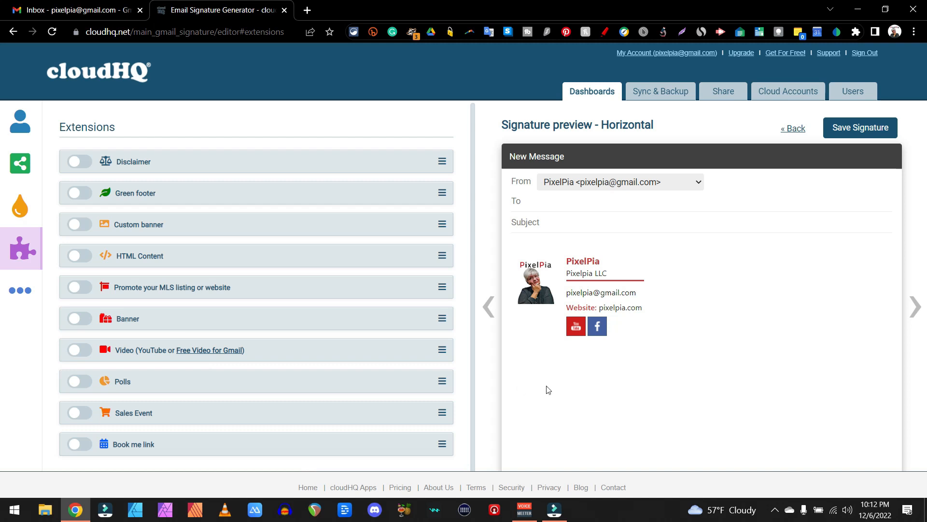
left_click(86, 382)
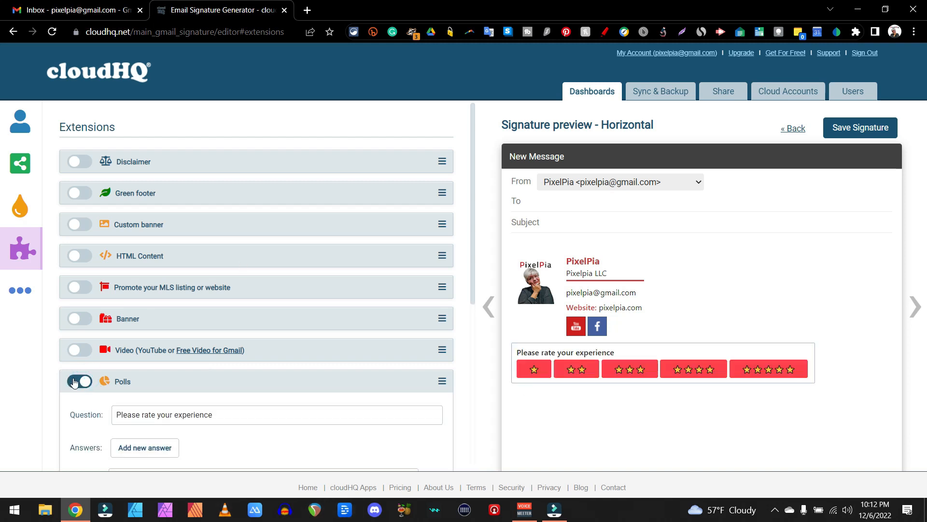
left_click(74, 382)
Try the Sales Event and Book me link extensions, look over the booking options, and turn both off again
left_click(78, 413)
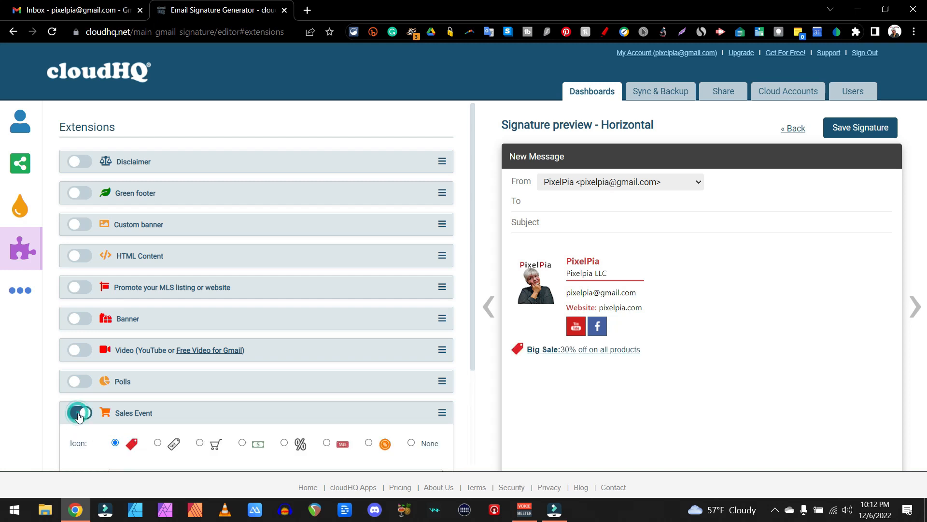
left_click(79, 412)
left_click(79, 443)
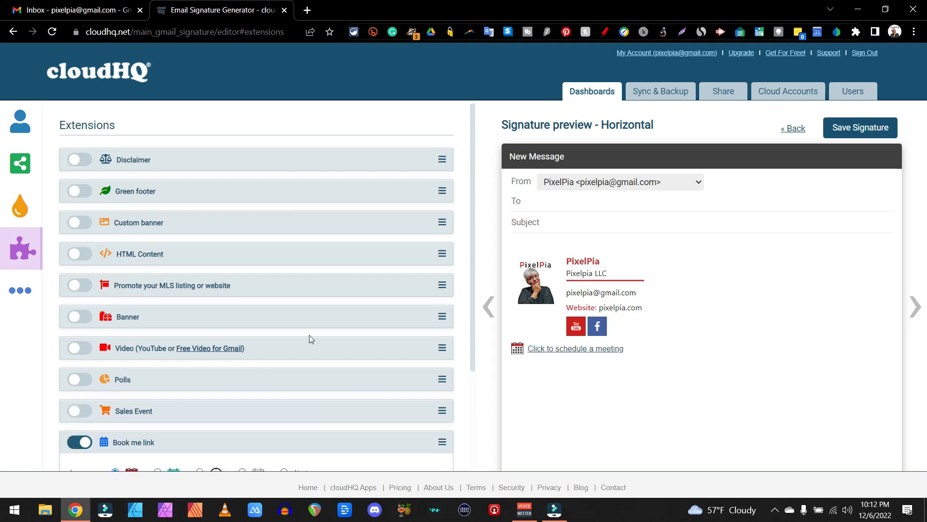
scroll(309, 334, "down", 3)
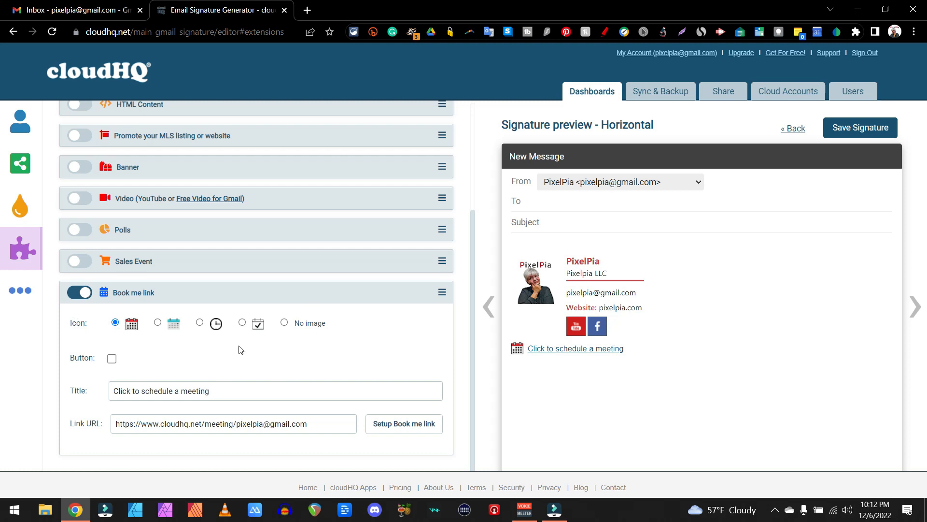
left_click(78, 293)
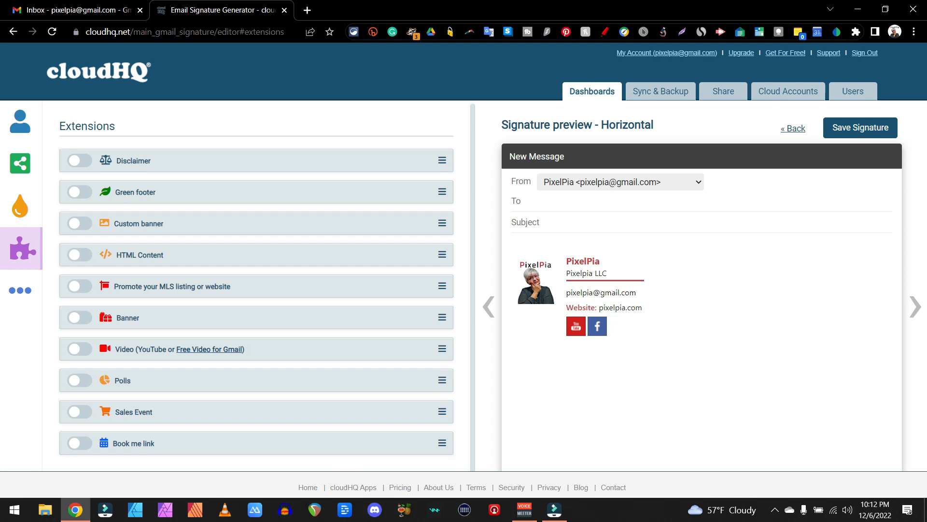
Go back to the email signature details and save the signature
left_click(589, 264)
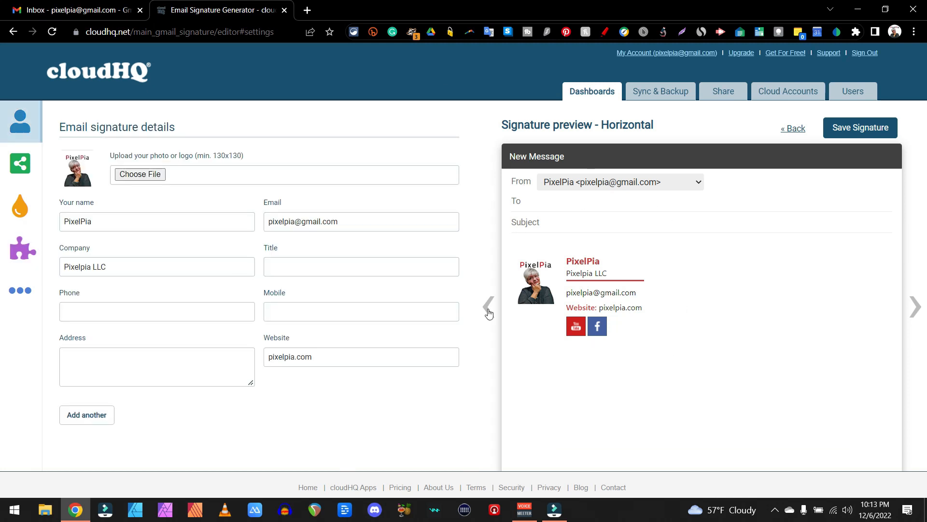
left_click(867, 129)
Load the signature for the A Swedish Fika sender address and look through the other sender addresses
left_click(691, 186)
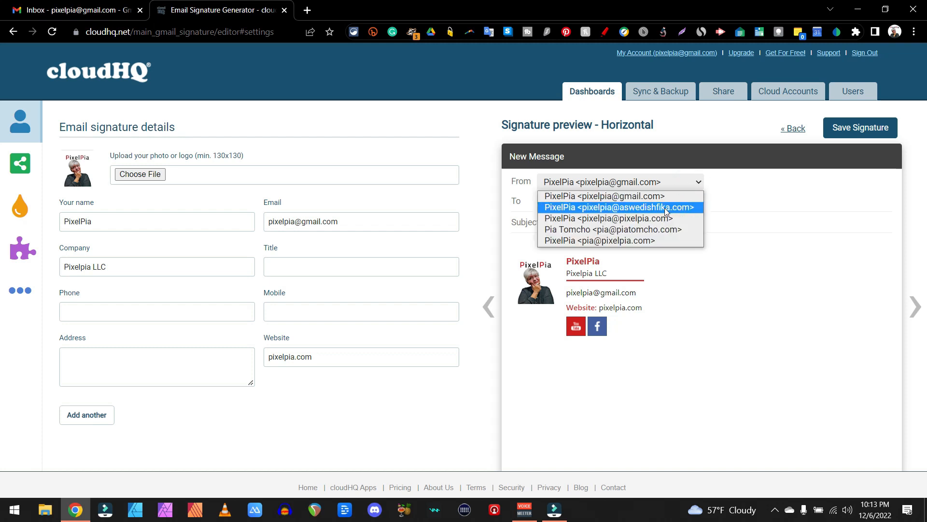
left_click(623, 207)
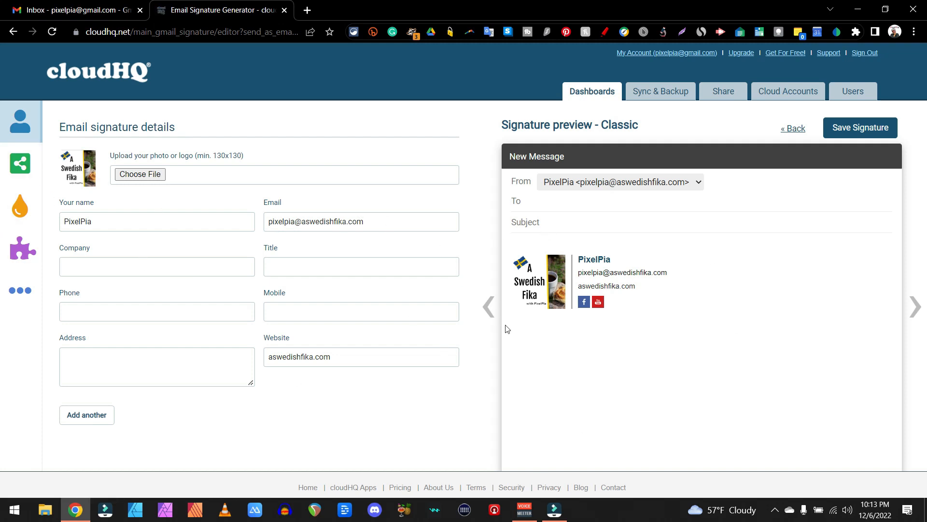
left_click(699, 183)
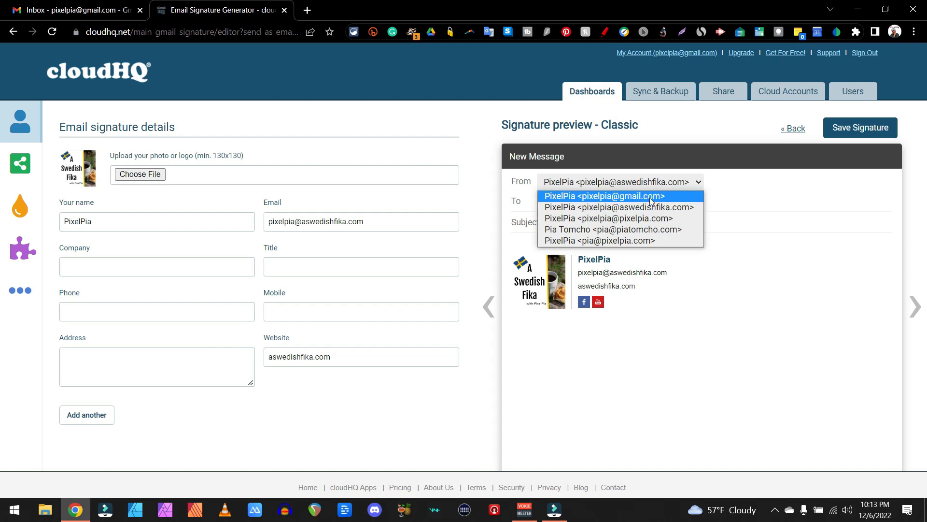
Switch to Gmail, start a new message, and set its sender to the A Swedish Fika address
left_click(78, 10)
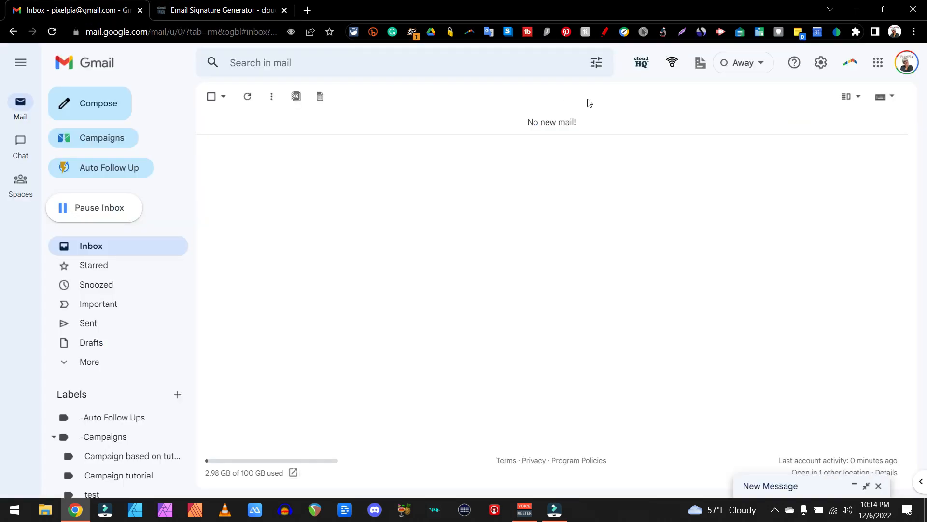
left_click(89, 104)
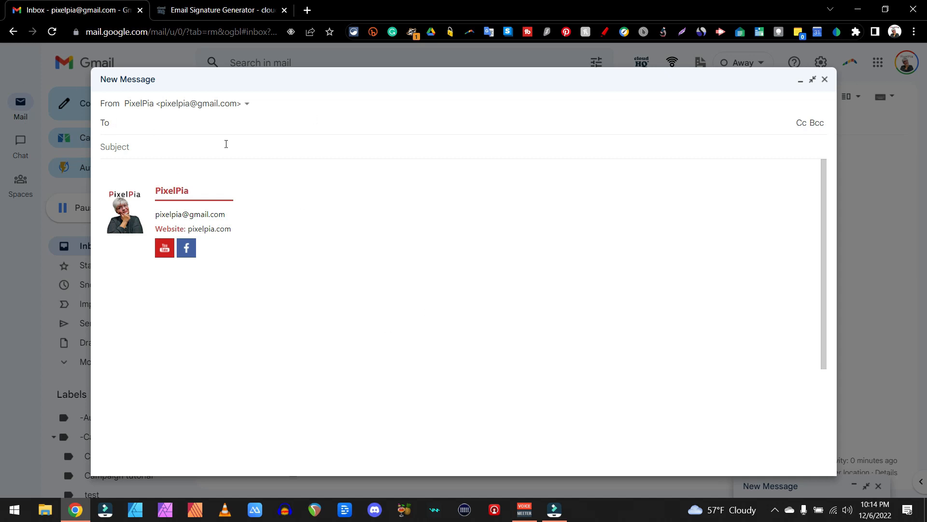
left_click(238, 103)
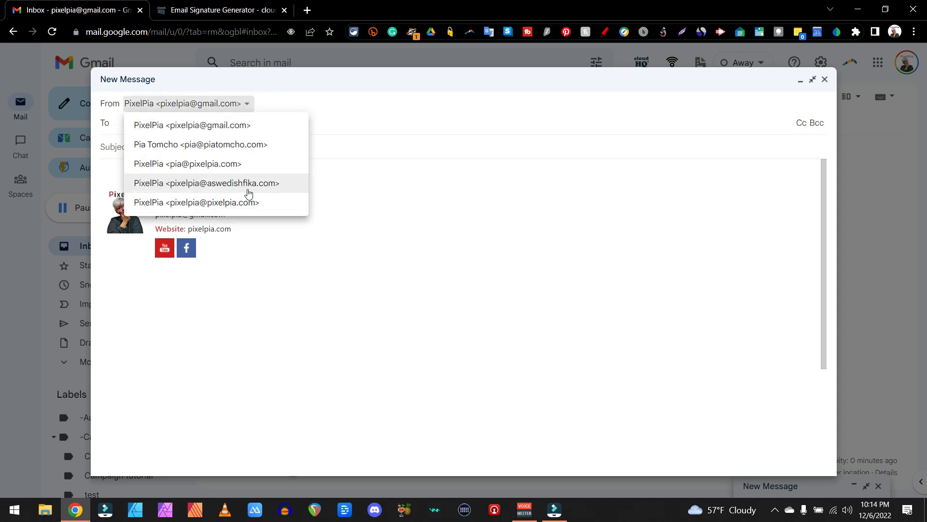
left_click(246, 185)
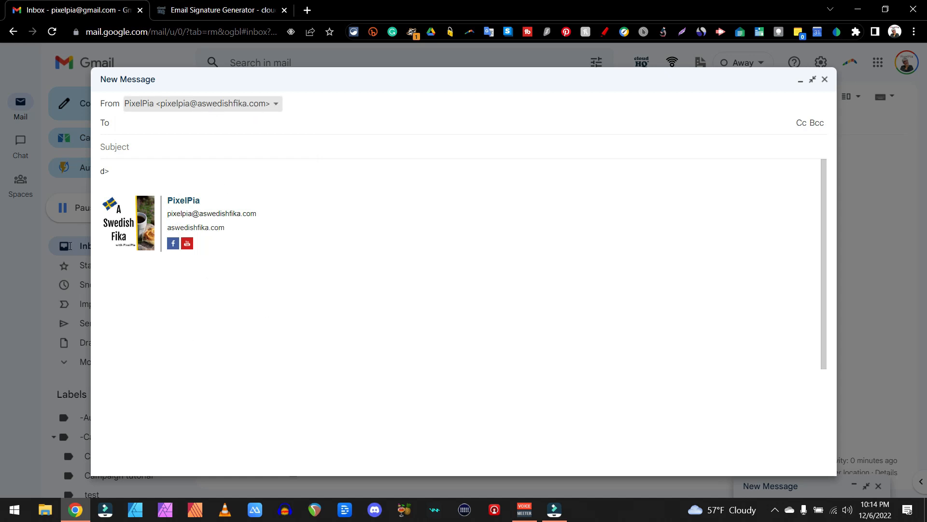
Change the message's sender to each of the two pixelpia.com addresses in turn to compare their signatures
left_click(276, 104)
left_click(233, 199)
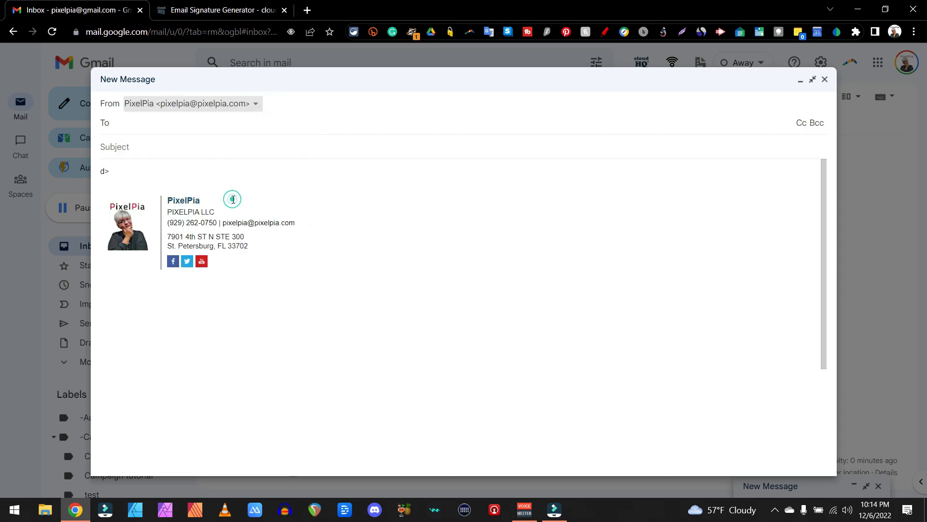
left_click(255, 105)
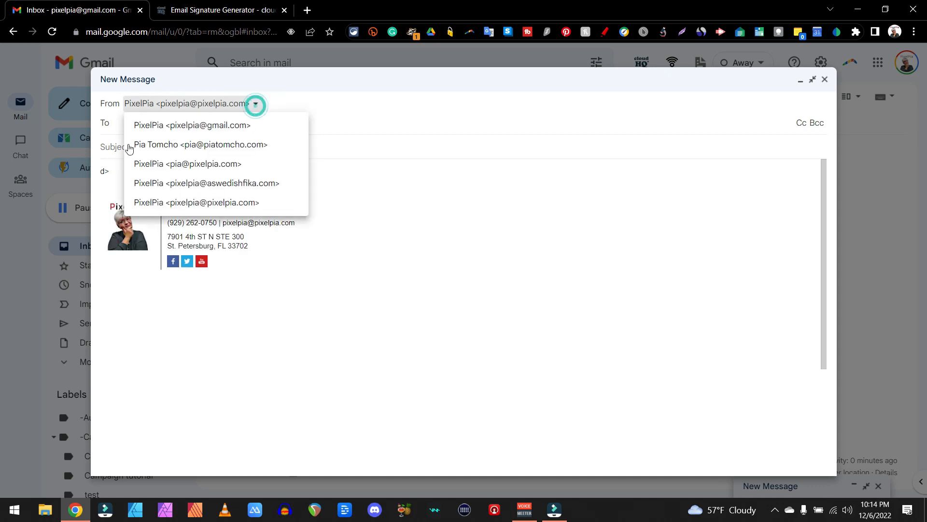
left_click(217, 165)
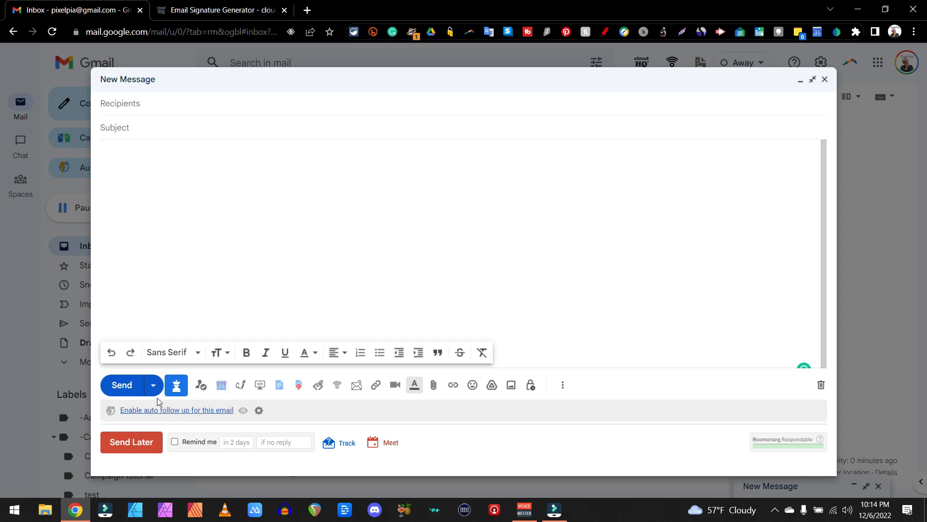
Open the Gmail signature manager from the new message, view its list of sender addresses, and close it
left_click(239, 388)
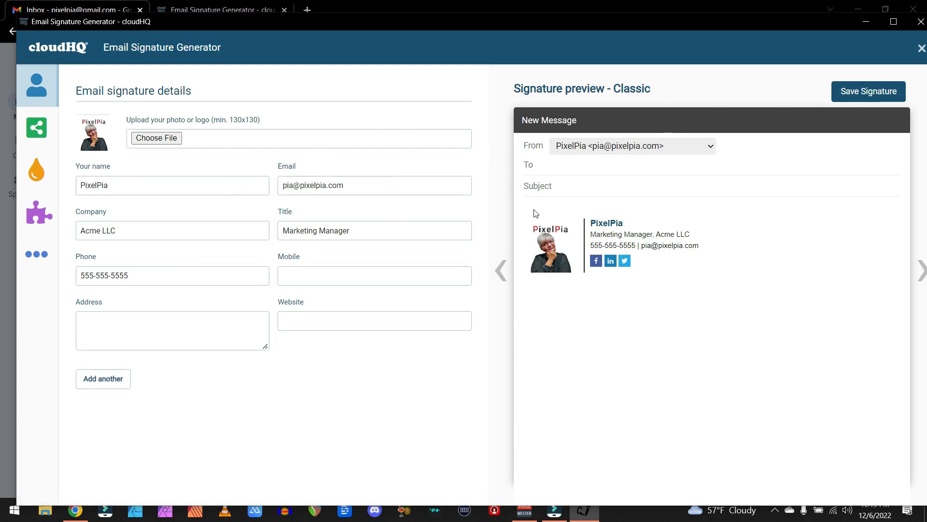
left_click(644, 148)
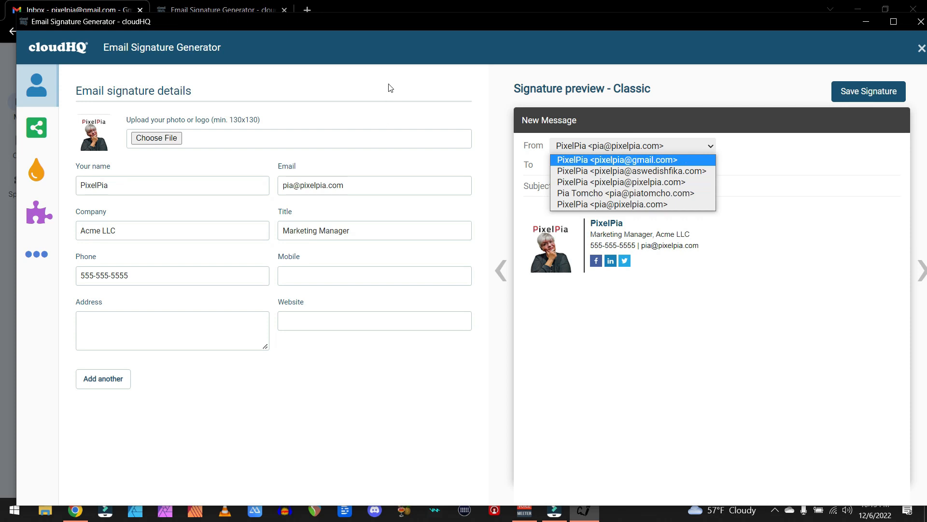
left_click(406, 57)
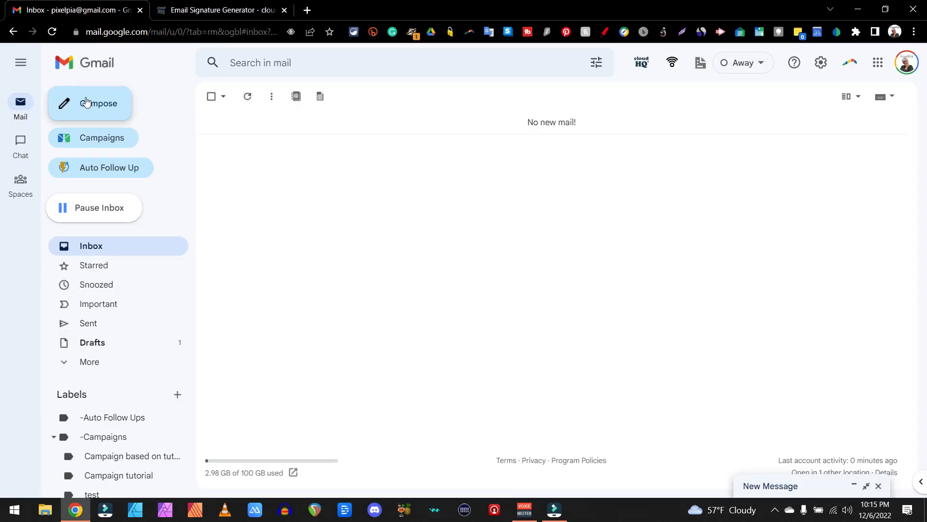